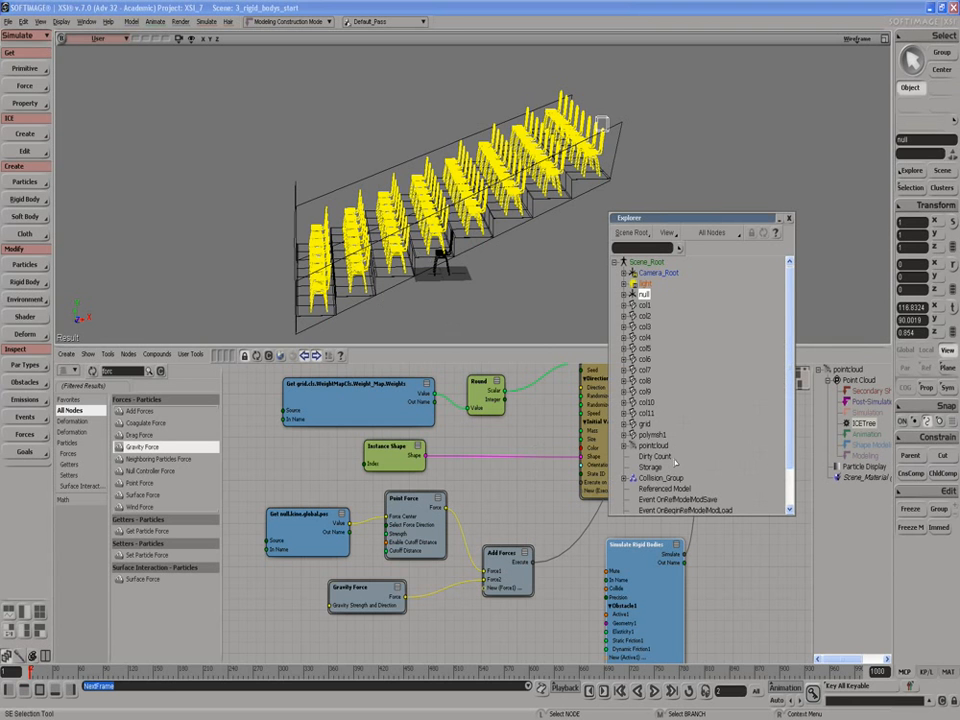
# Step: Add Collision_Group to the ICE tree as a get-data node and connect its Value to Geometry1 of Simulate Rigid Bodies
pyautogui.click(660, 478)
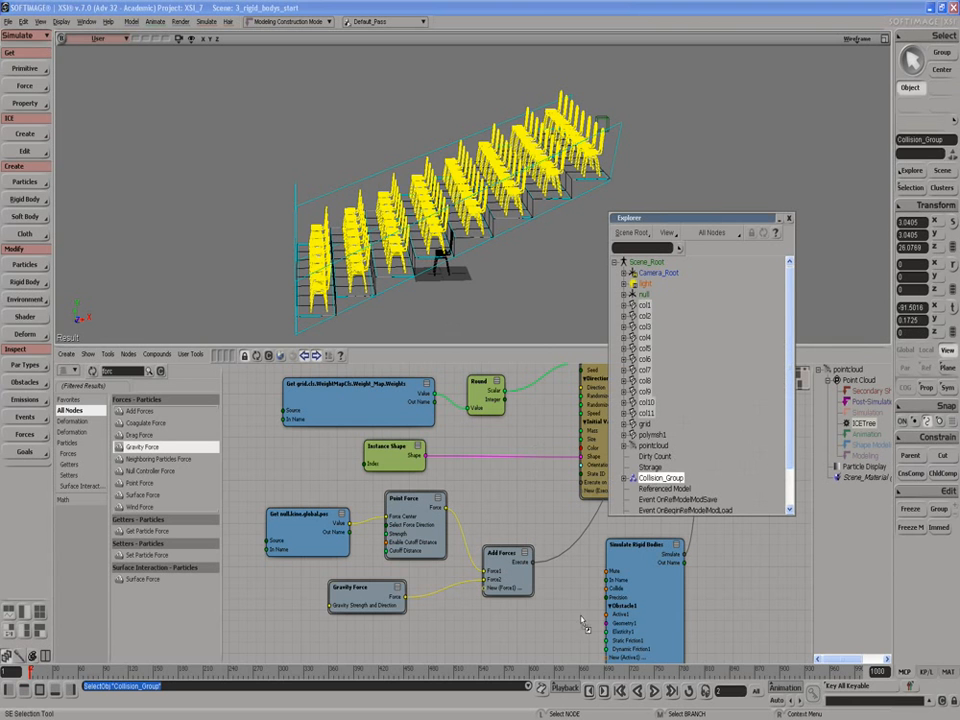
pyautogui.moveTo(537, 640); pyautogui.dragTo(538, 640)
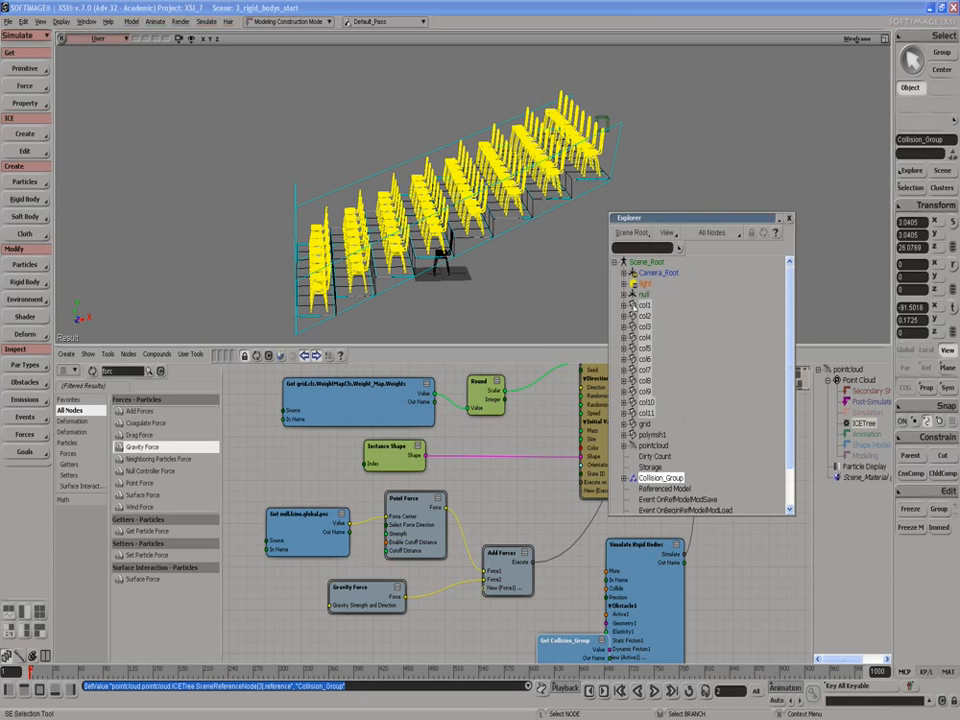
pyautogui.click(647, 349)
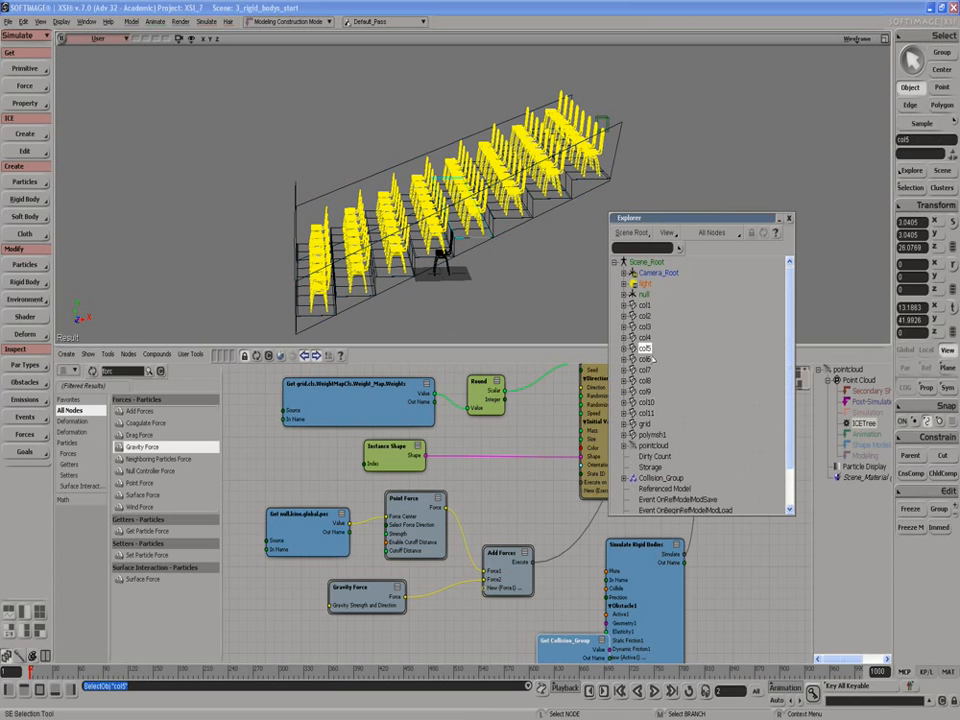
pyautogui.click(647, 358)
pyautogui.click(789, 220)
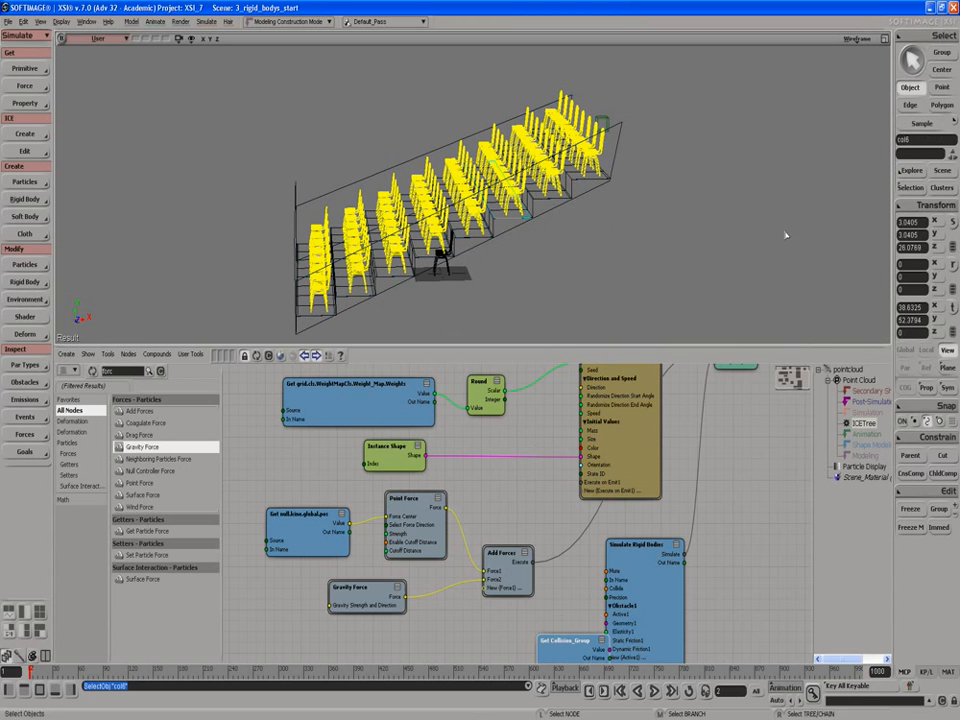
pyautogui.moveTo(555, 655); pyautogui.dragTo(501, 646)
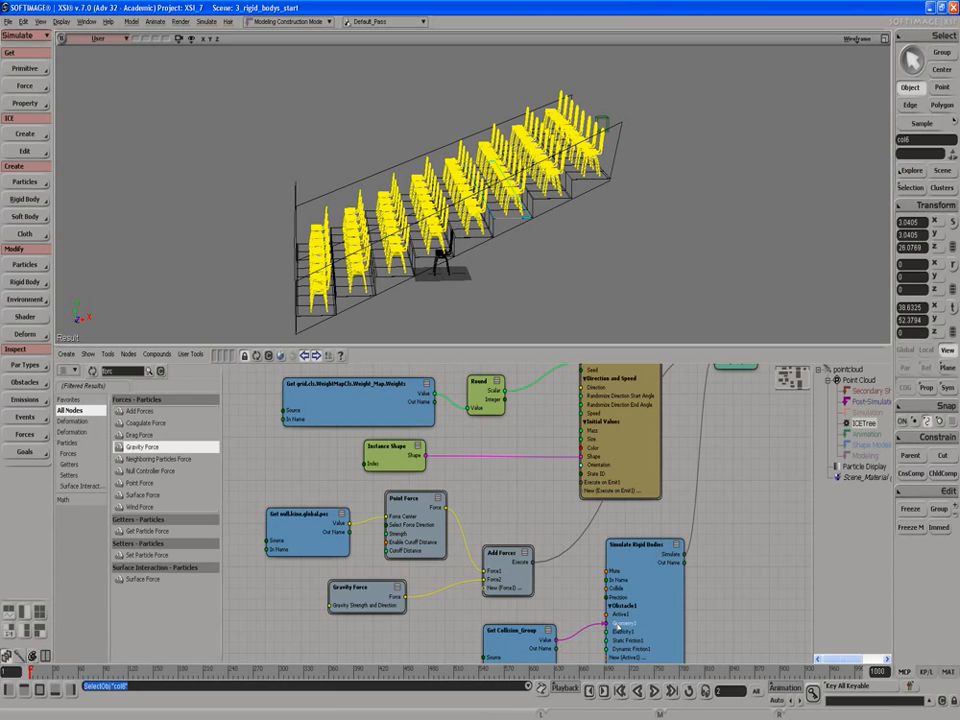
pyautogui.moveTo(612, 624); pyautogui.dragTo(610, 625)
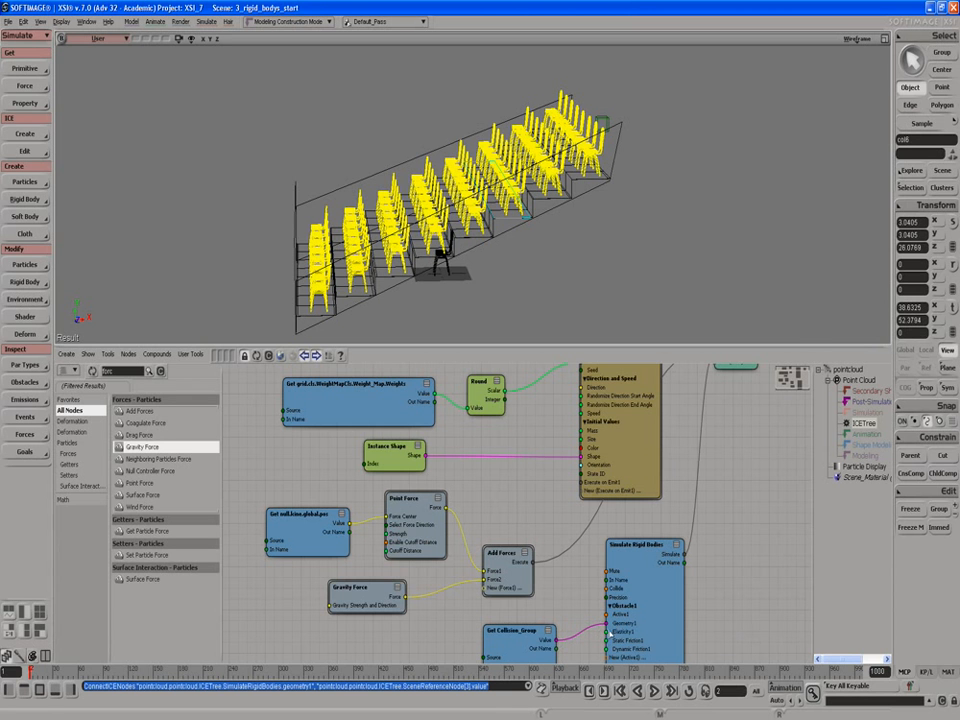
# Step: Play the rigid body simulation, check how the chairs collide with the steps, and return to the first frame
pyautogui.click(654, 690)
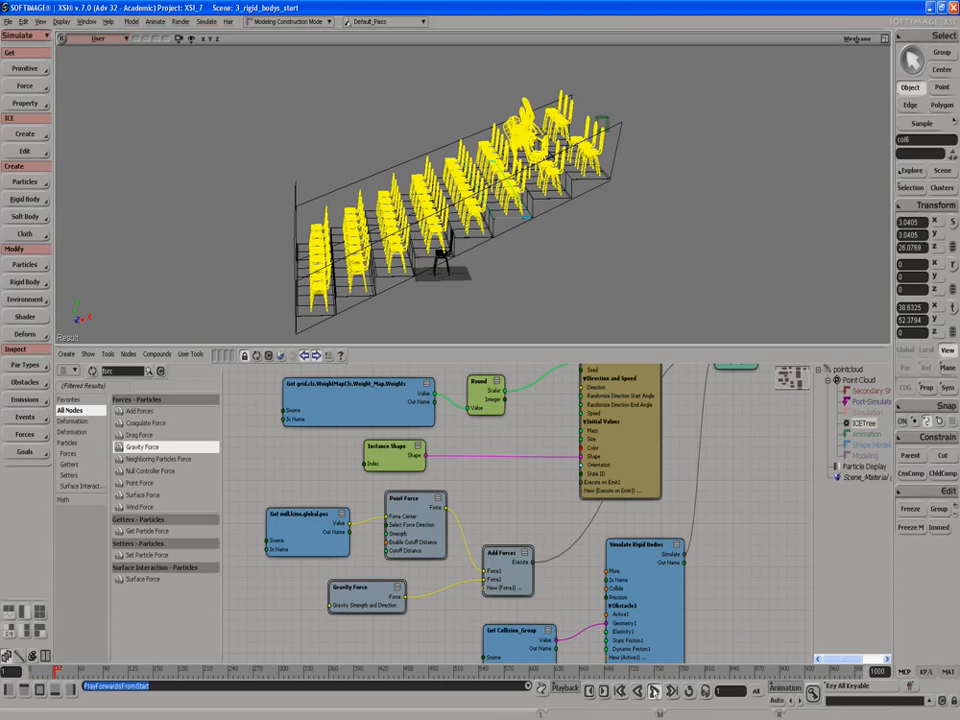
pyautogui.scroll(4, 447, 319)
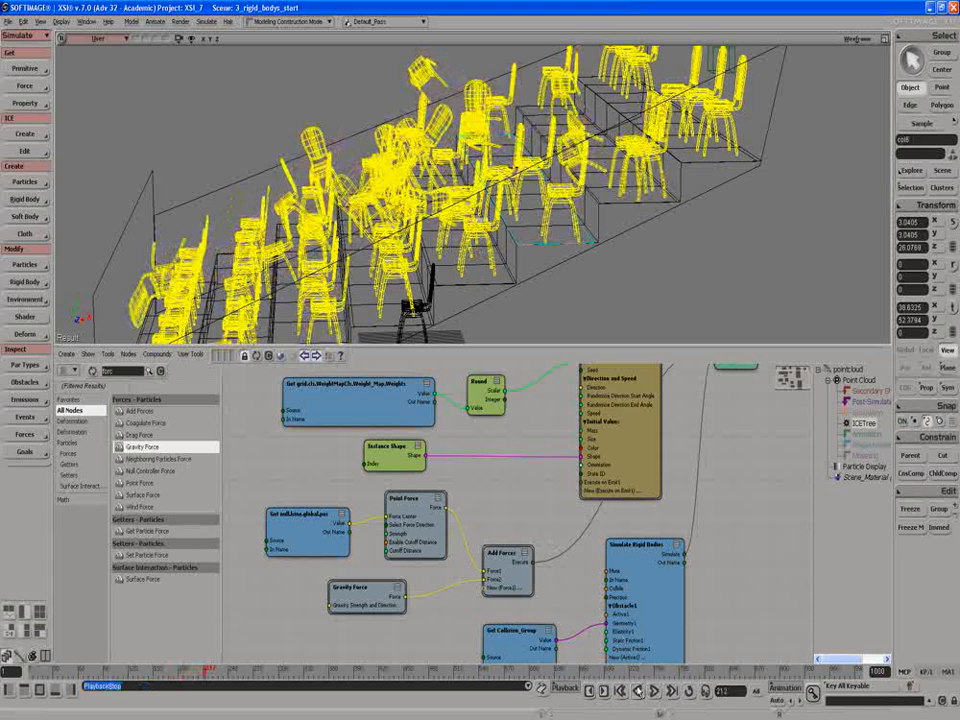
pyautogui.click(620, 692)
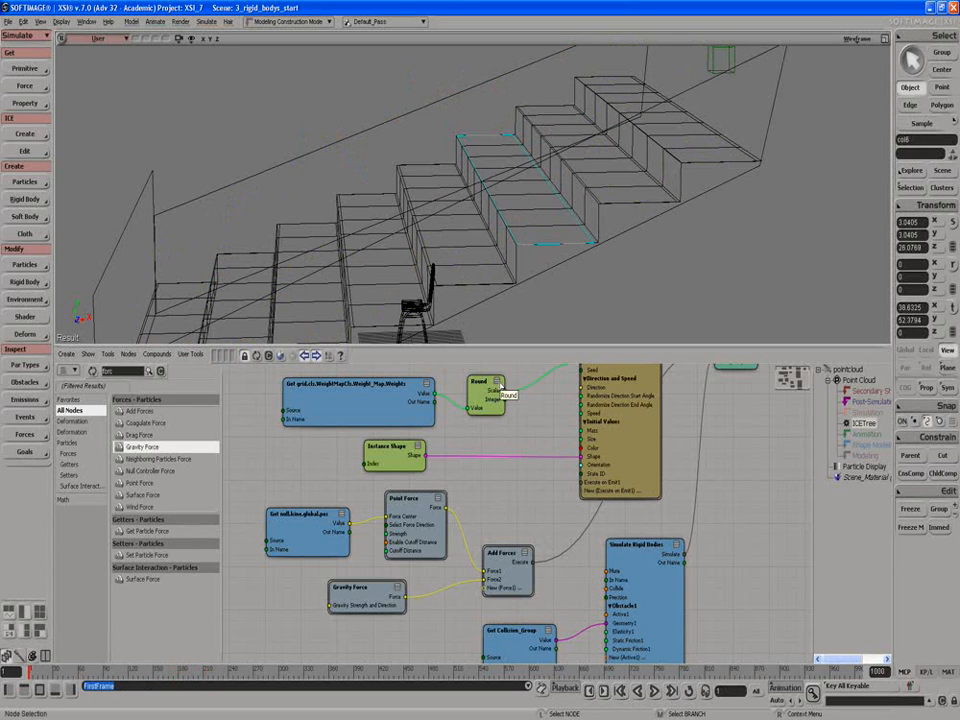
# Step: Try raising Collision_Group by about 2.7 units in Y, test the simulation, and undo the move
pyautogui.press('8')
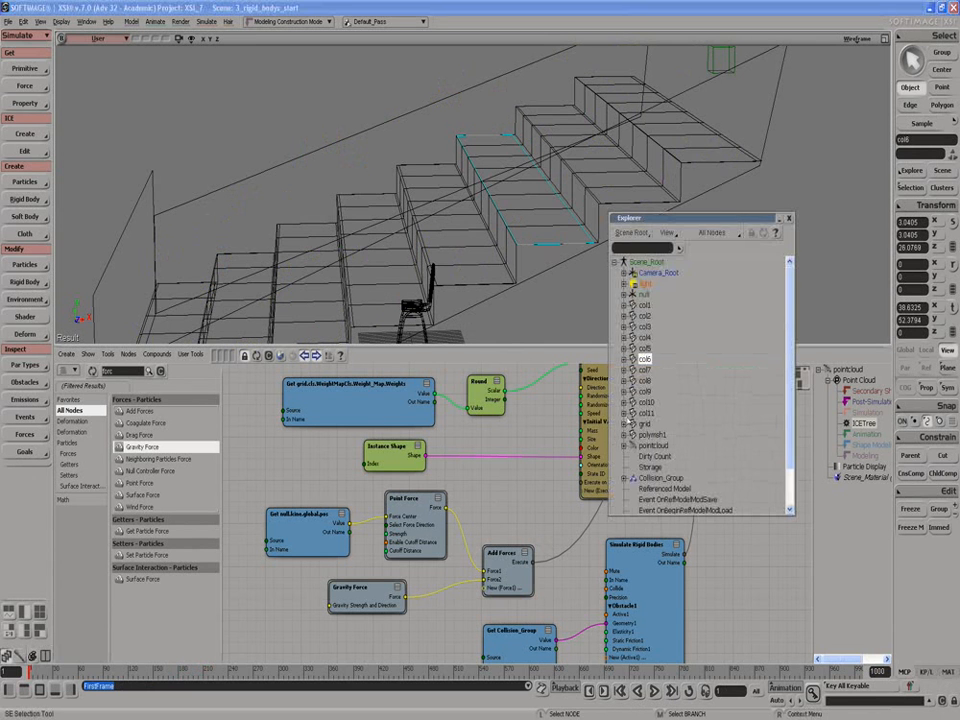
pyautogui.click(660, 478)
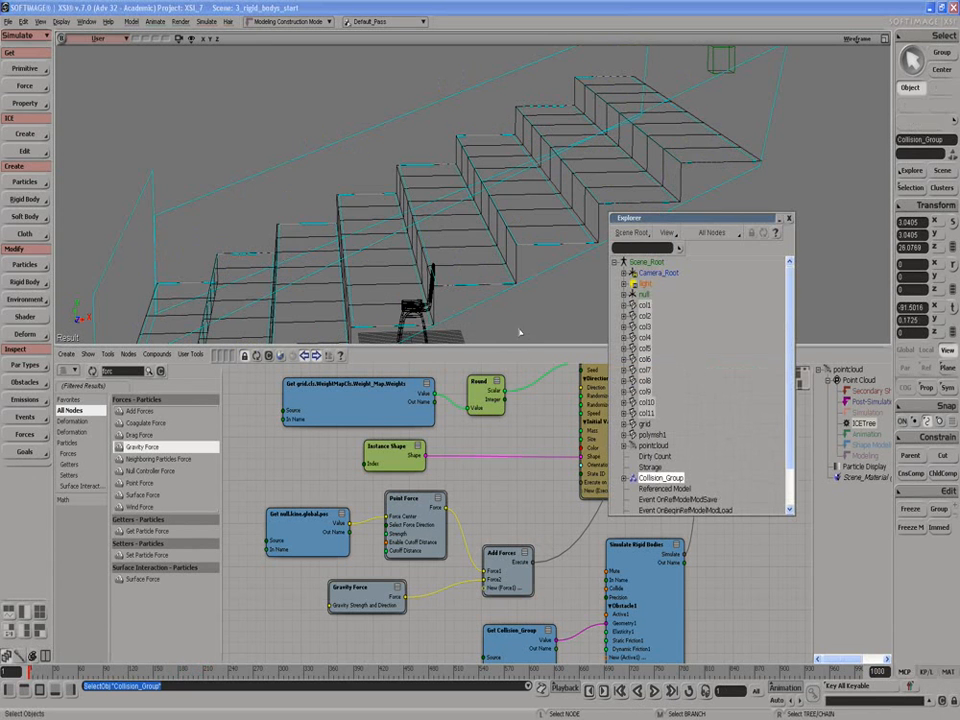
pyautogui.press('v')
pyautogui.moveTo(393, 180); pyautogui.dragTo(389, 238)
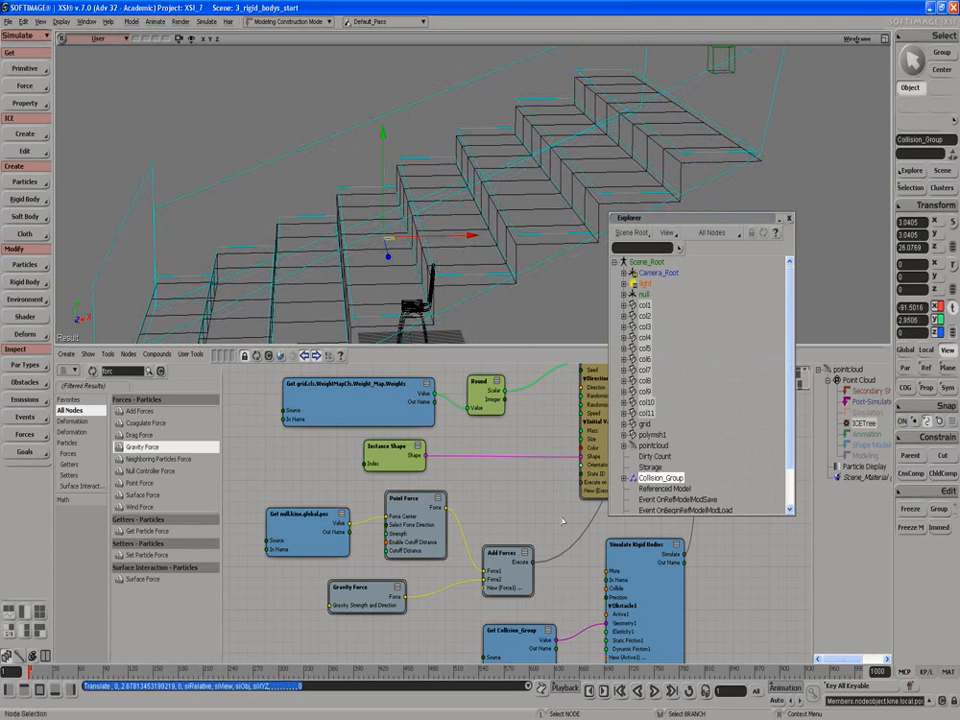
pyautogui.click(655, 692)
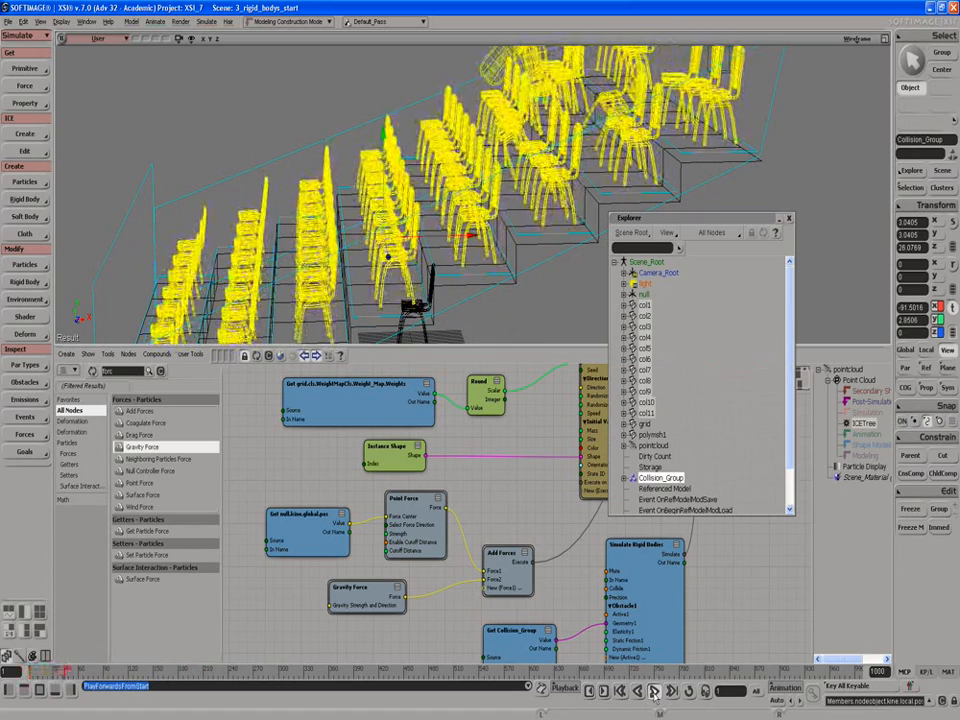
pyautogui.click(655, 692)
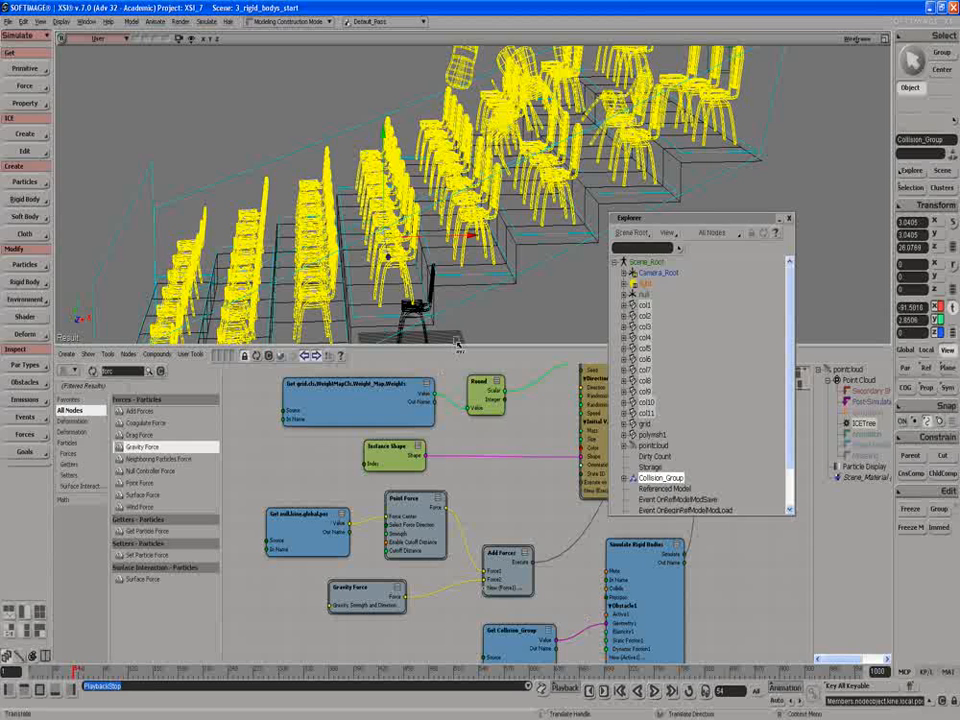
pyautogui.hotkey('ctrl', 'z')
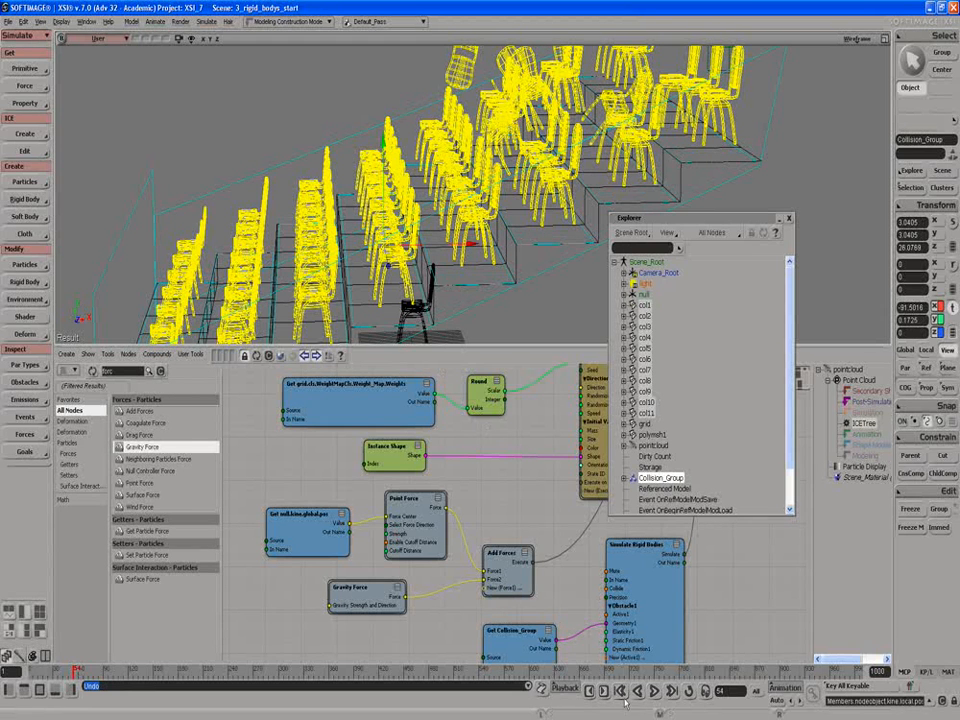
# Step: Play the simulation from the start and switch the perspective viewport to Shaded display
pyautogui.click(654, 692)
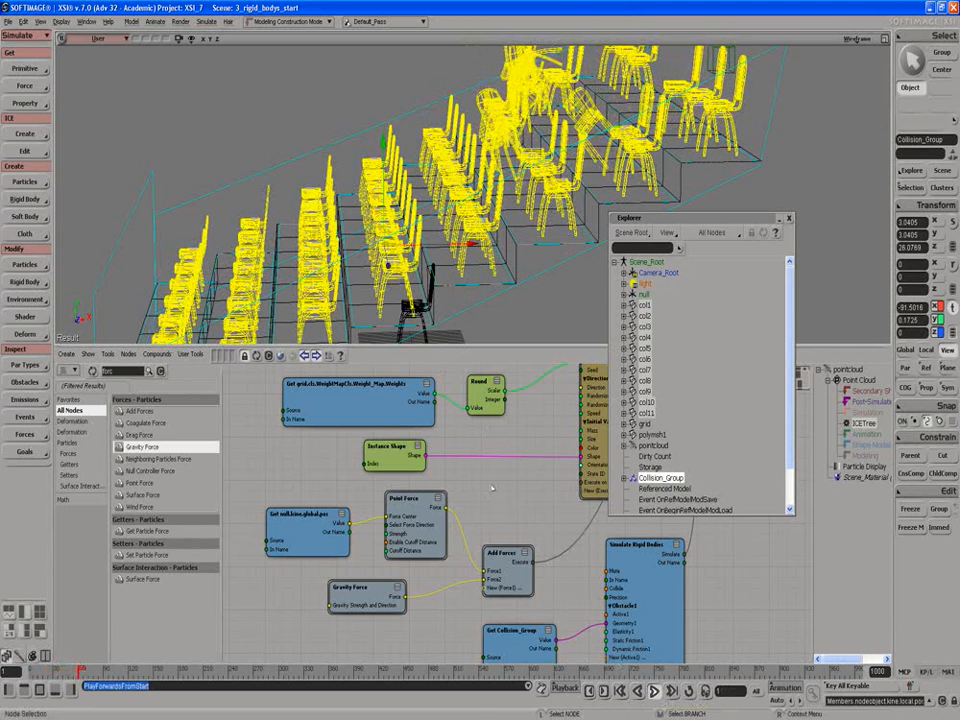
pyautogui.click(789, 218)
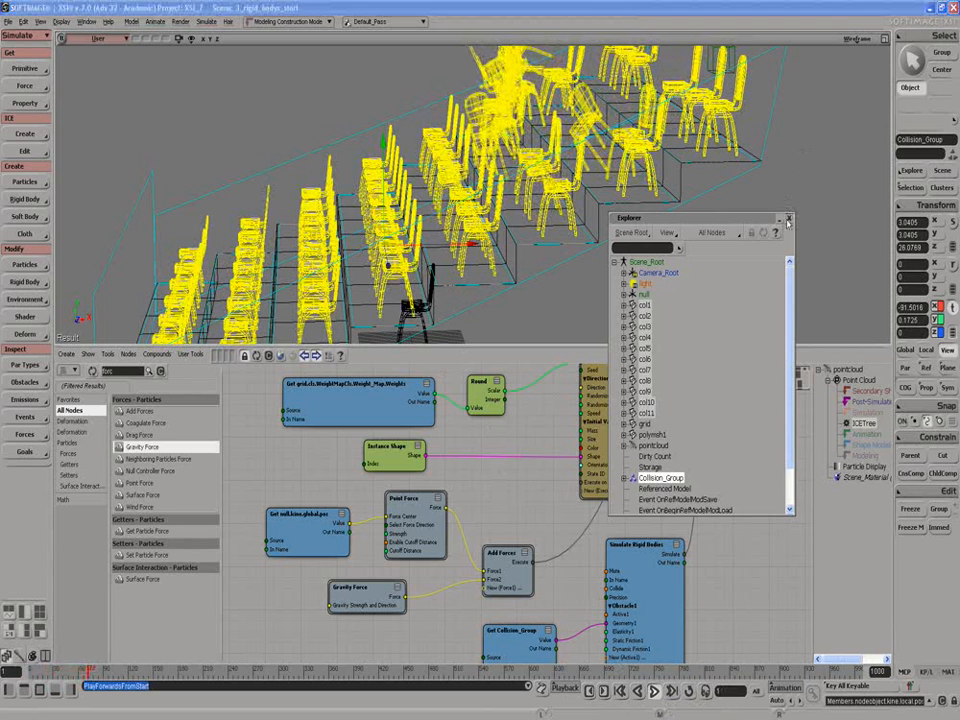
pyautogui.click(855, 40)
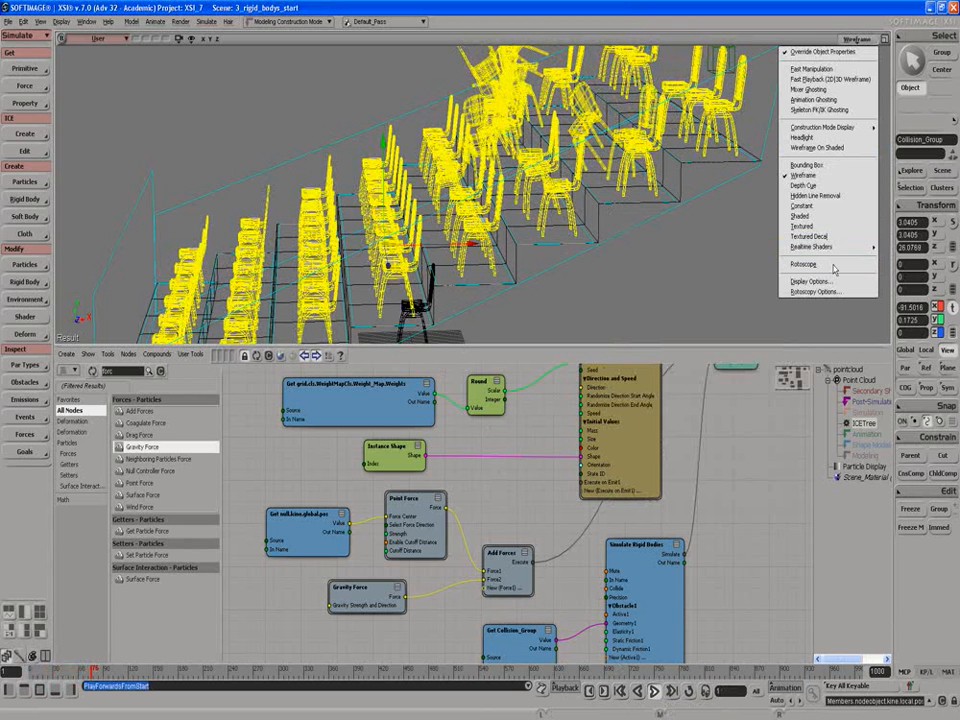
pyautogui.click(812, 216)
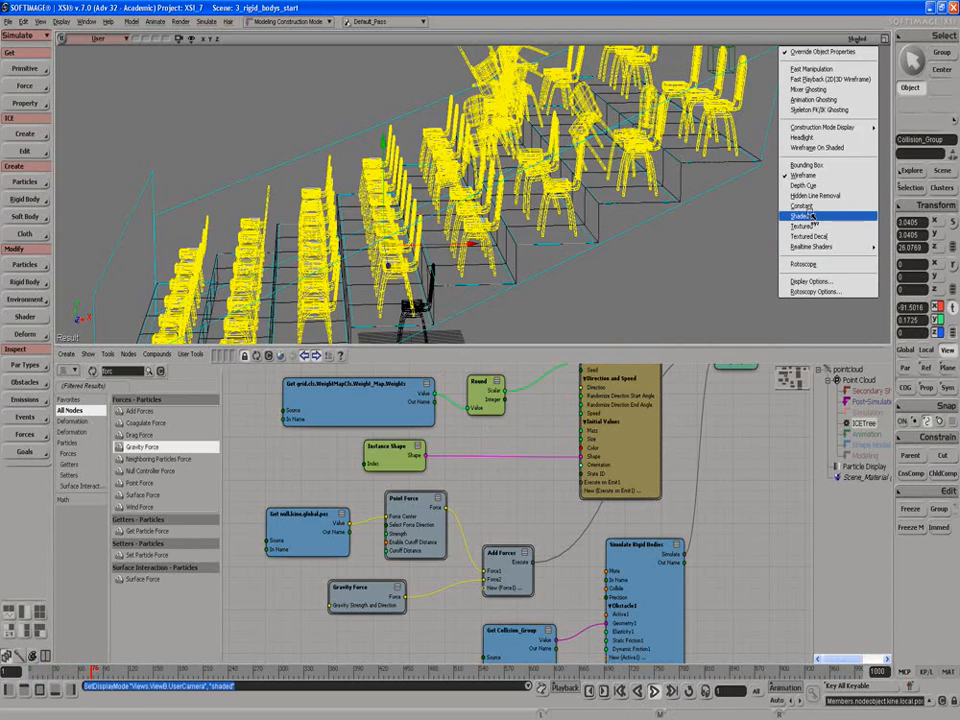
# Step: Enable Head Light and its Specular option in the user camera's display options
pyautogui.click(855, 40)
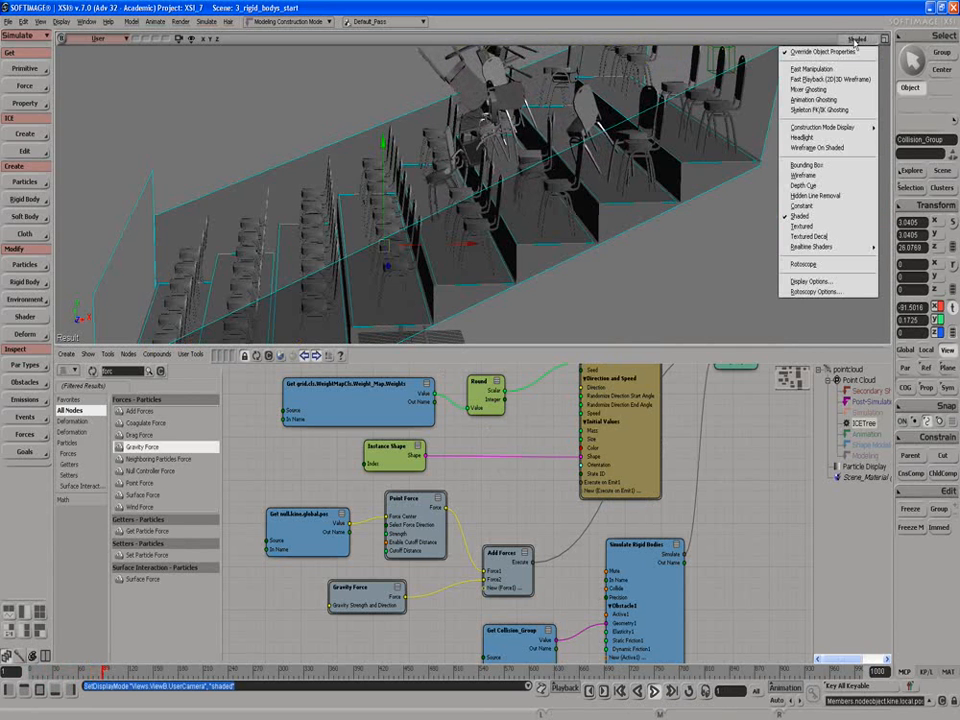
pyautogui.click(812, 283)
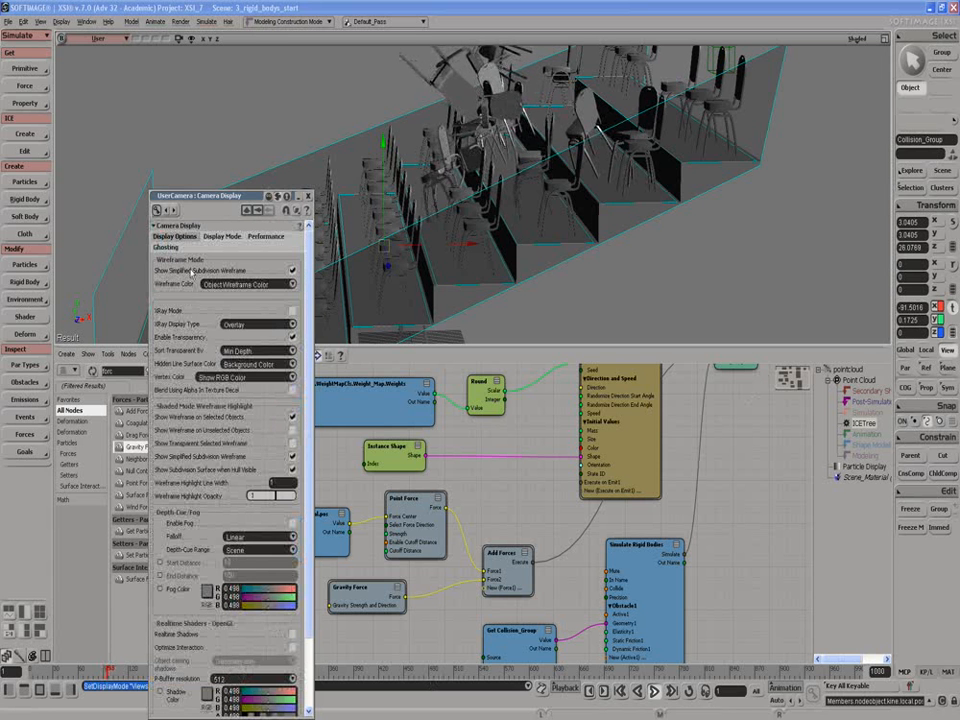
pyautogui.moveTo(188, 200); pyautogui.dragTo(195, 109)
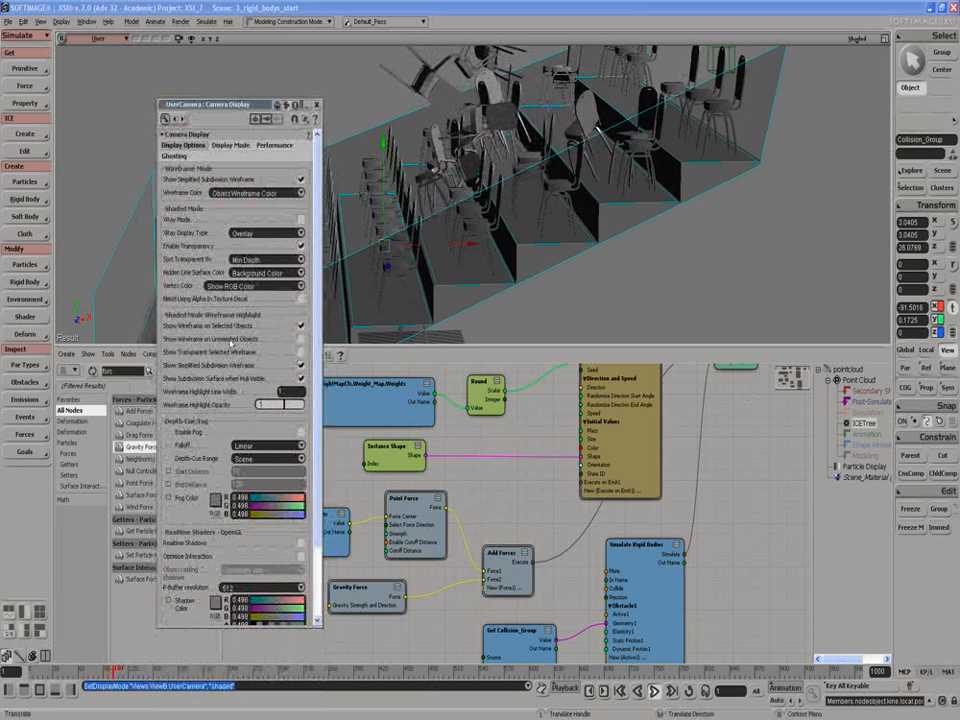
pyautogui.scroll(-3, 316, 540)
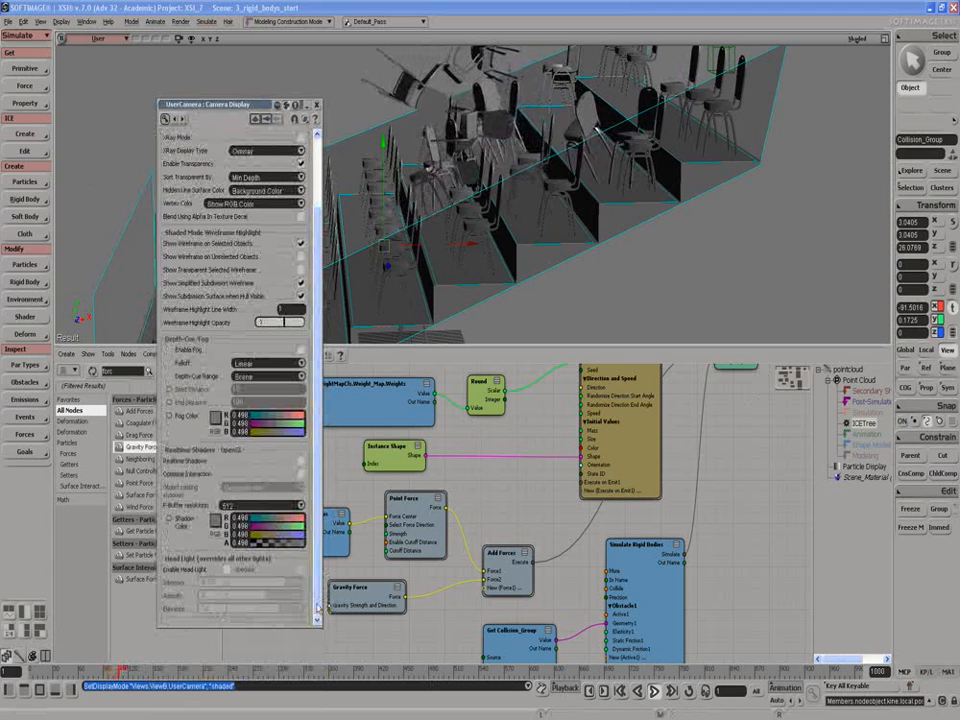
pyautogui.click(228, 572)
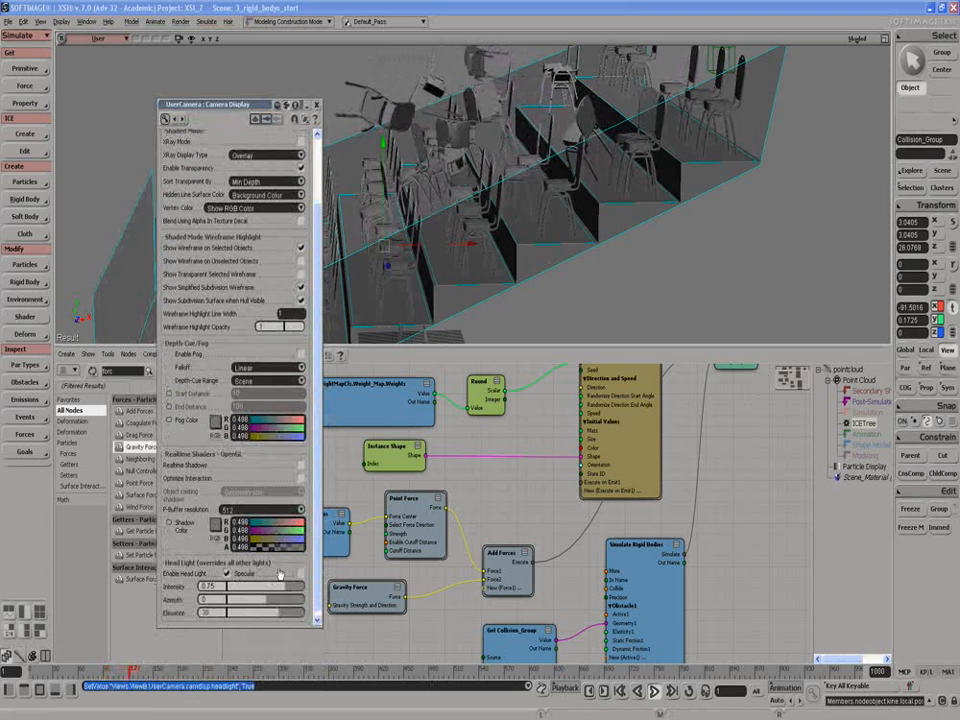
pyautogui.click(300, 574)
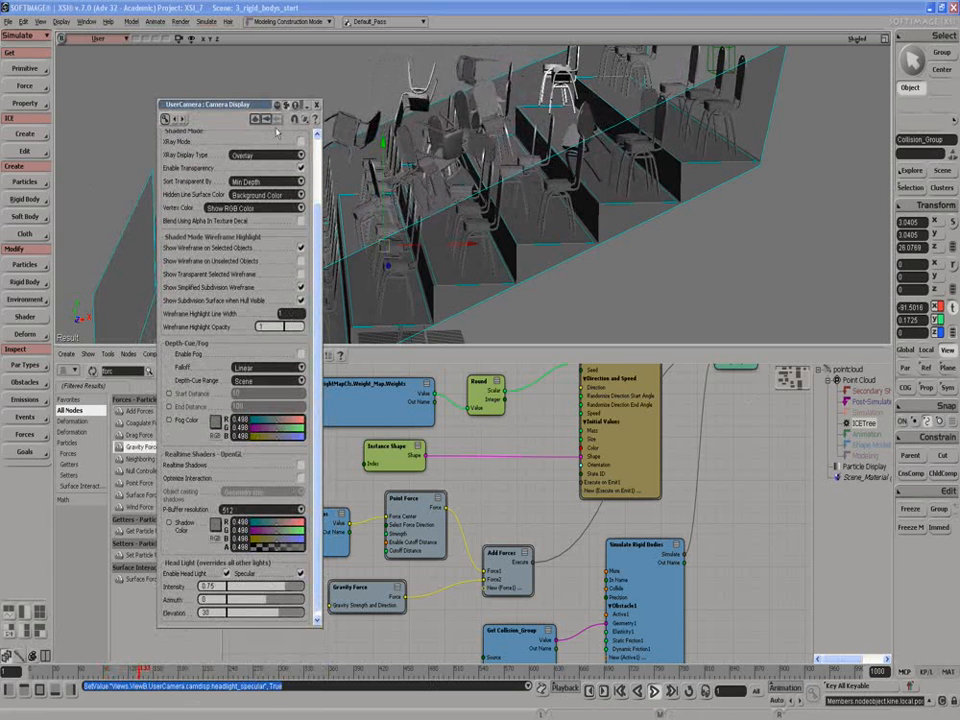
pyautogui.click(317, 104)
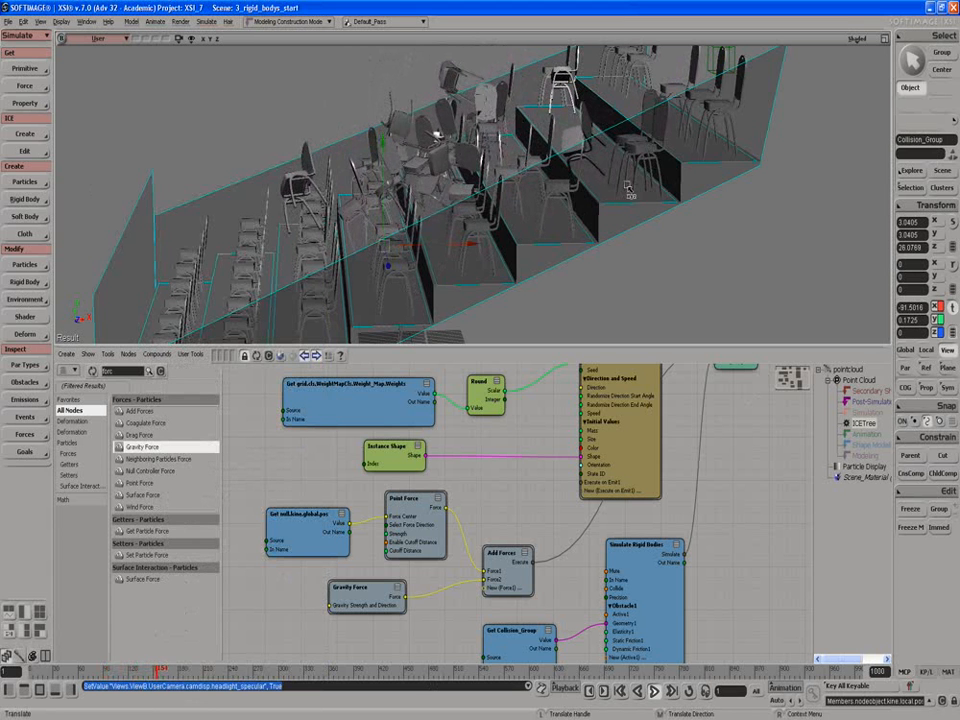
# Step: Hide the ICE tree panel so the shaded viewport fills the workspace with the whole staircase in view
pyautogui.click(886, 41)
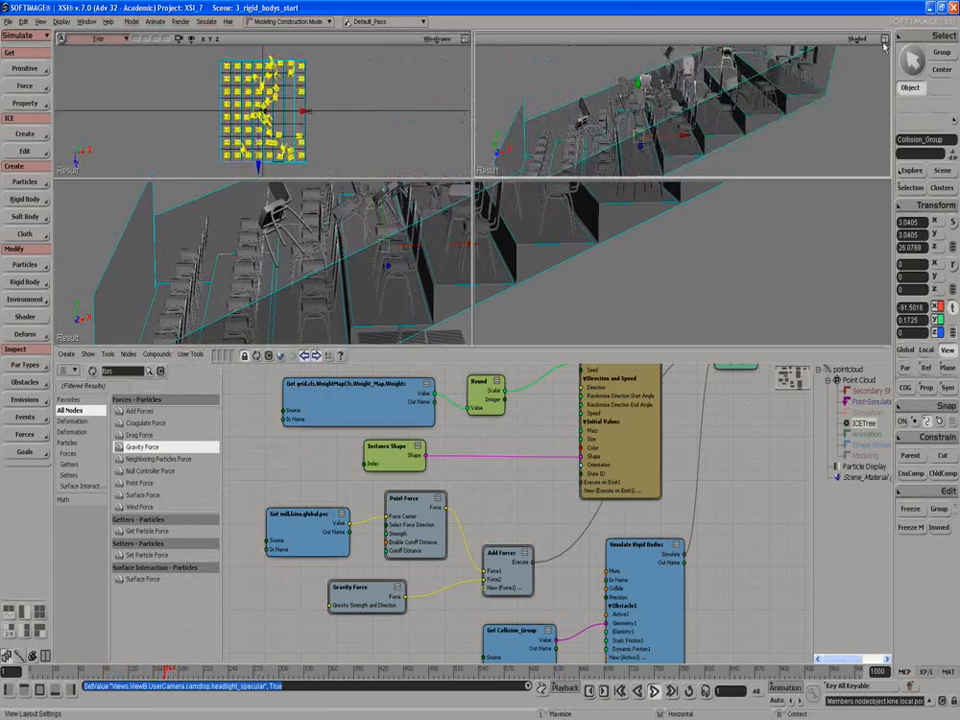
pyautogui.click(886, 41)
pyautogui.press('s')
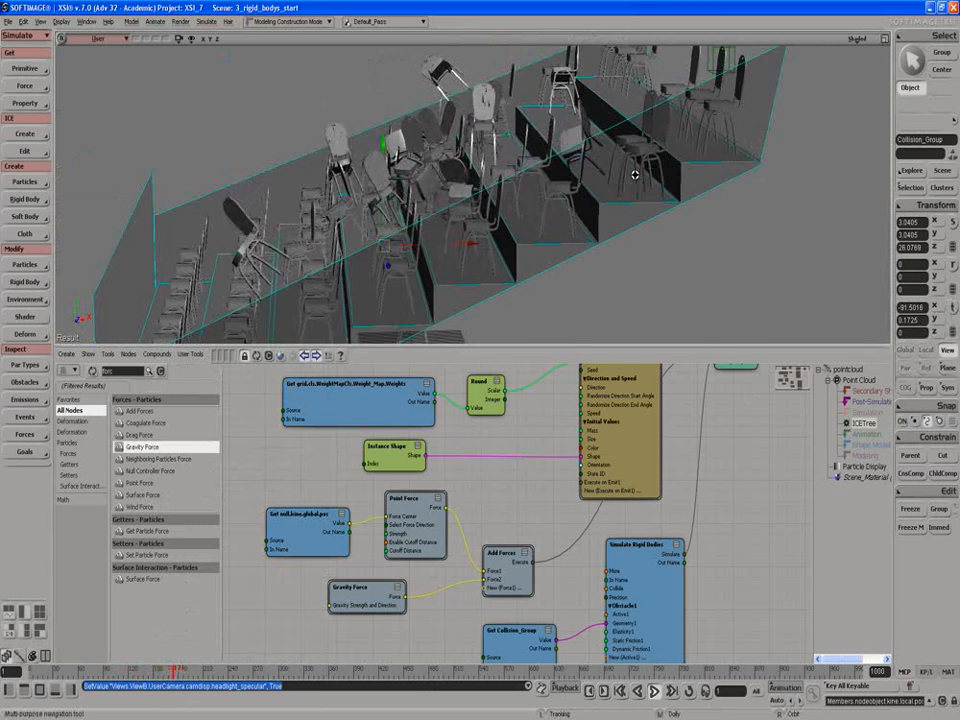
pyautogui.moveTo(600, 195); pyautogui.dragTo(578, 186, button='right')
pyautogui.scroll(2, 575, 187)
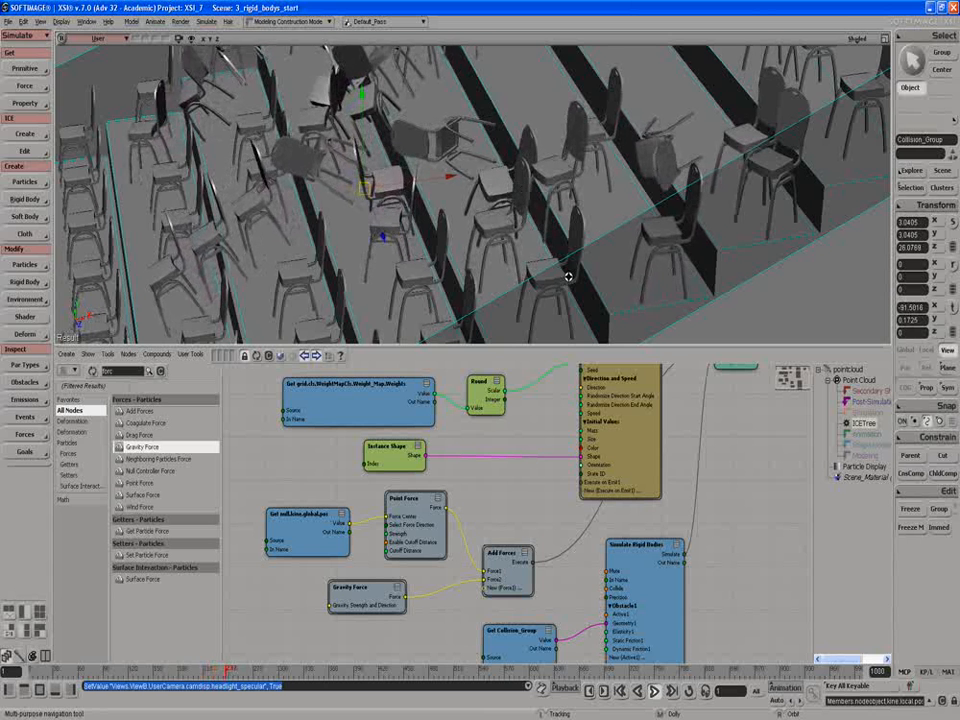
pyautogui.scroll(-3, 583, 180)
pyautogui.moveTo(578, 173); pyautogui.dragTo(580, 189)
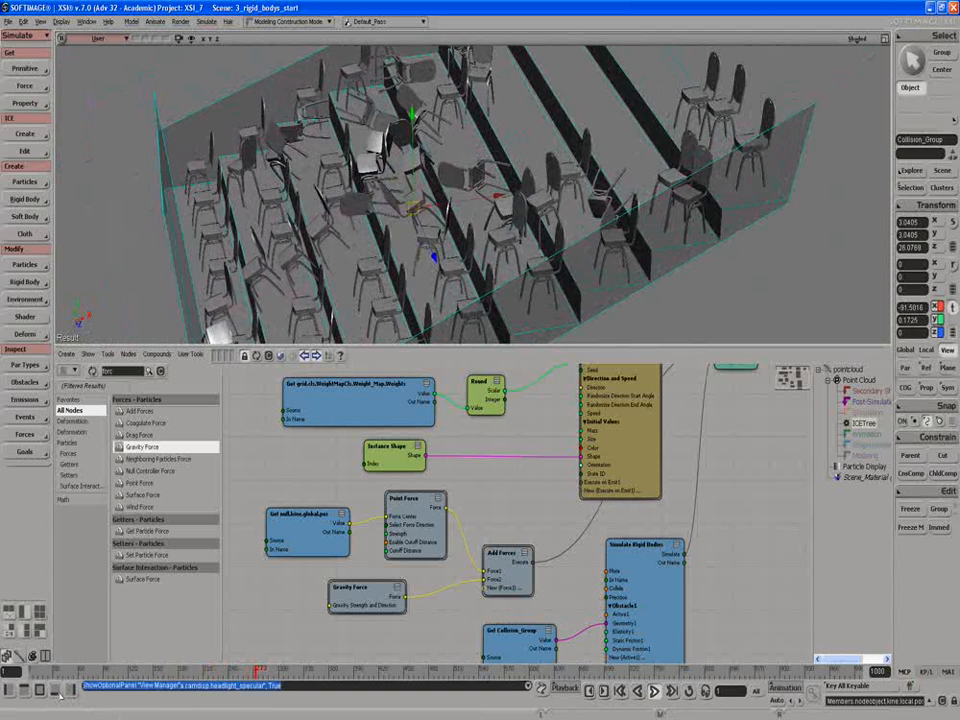
pyautogui.click(57, 690)
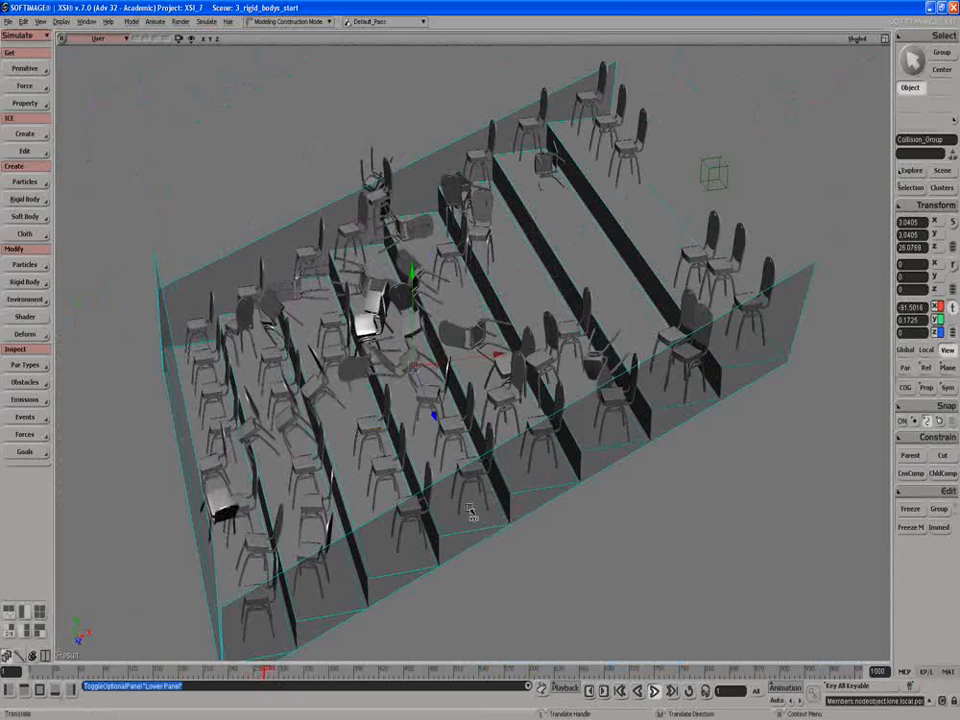
pyautogui.moveTo(484, 478); pyautogui.dragTo(491, 457, button='right')
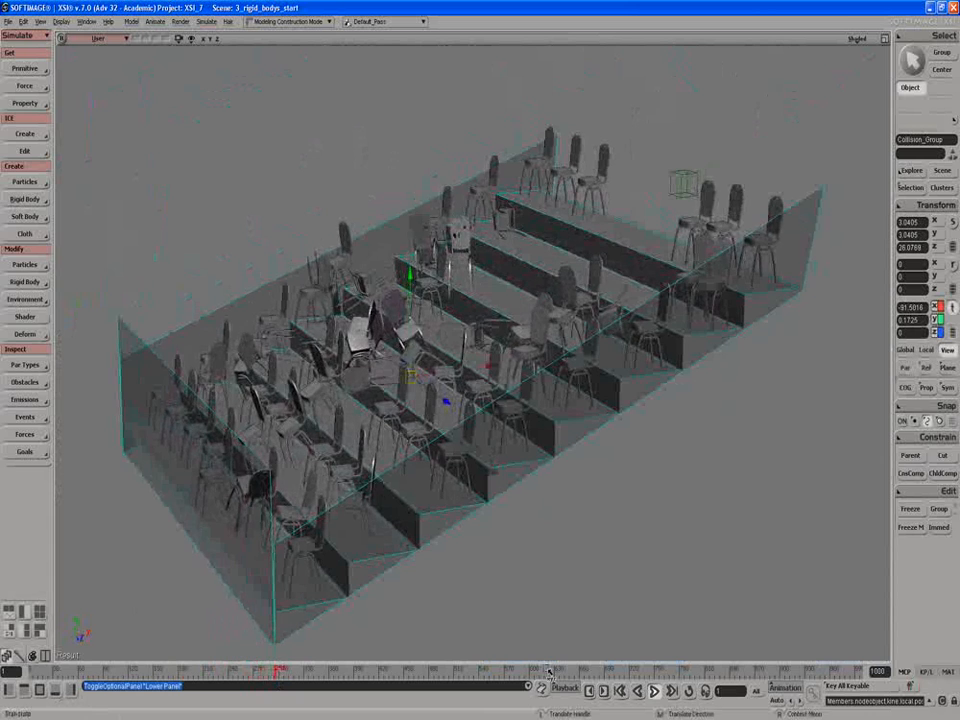
# Step: Replay the chair simulation from the first frame in the enlarged viewport and stop it at frame 229
pyautogui.click(620, 691)
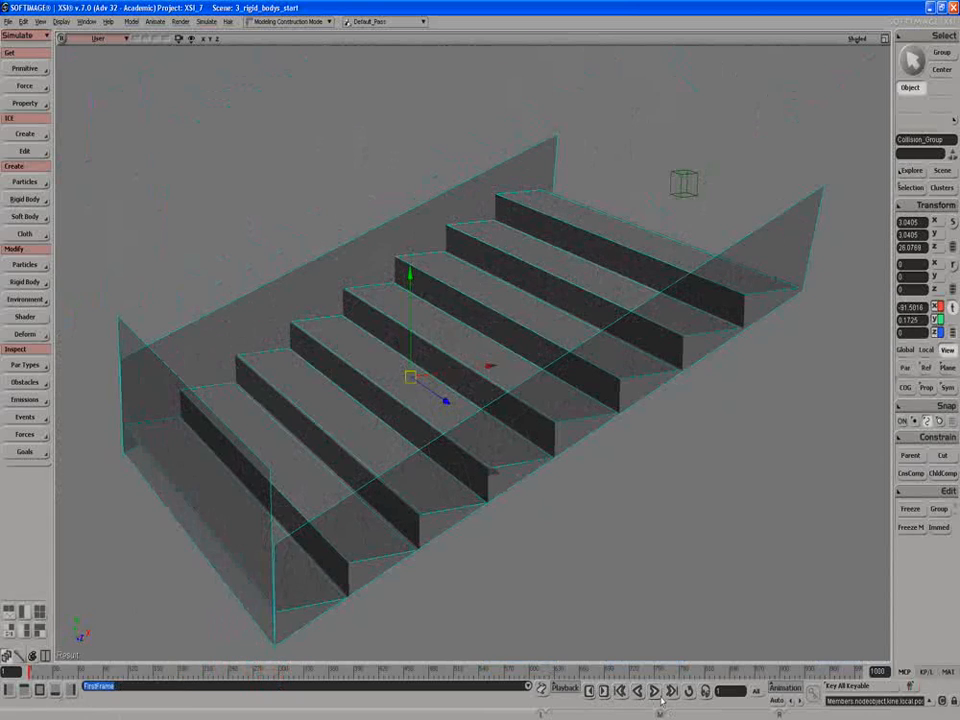
pyautogui.click(654, 691)
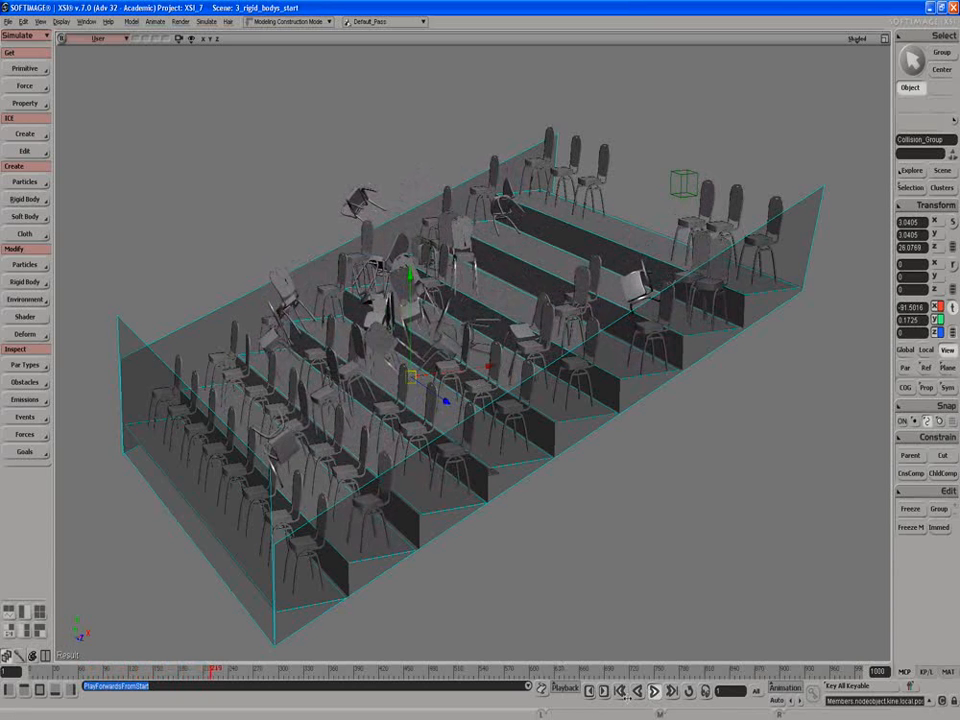
pyautogui.click(655, 691)
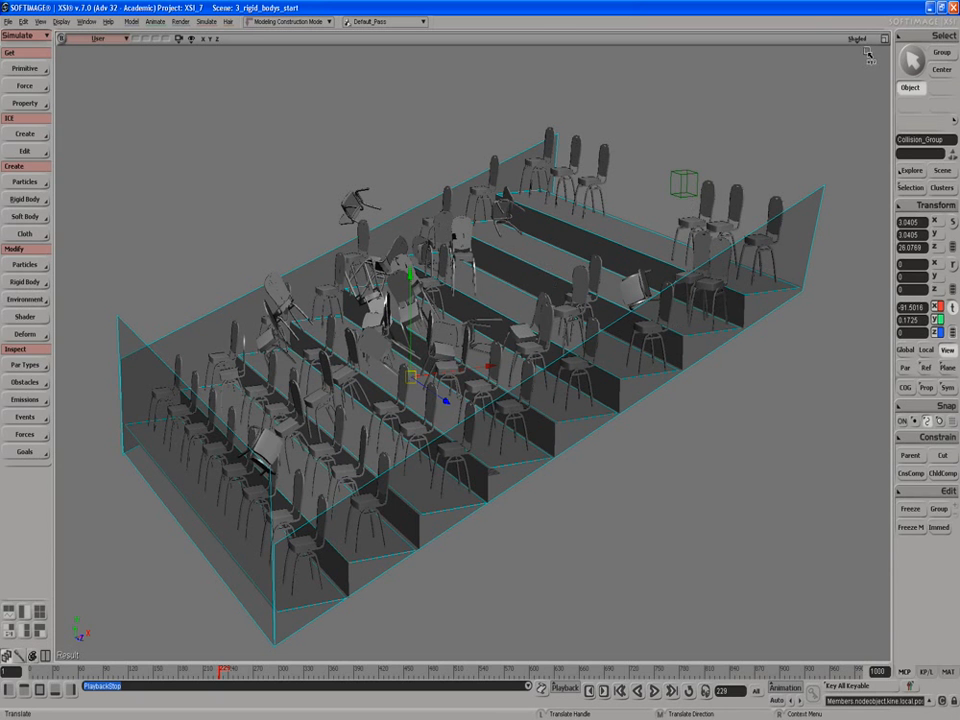
# Step: Move the point force null to about X 126.9, Y 87.8 near the top row of chairs and replay the simulation
pyautogui.click(678, 186)
pyautogui.moveTo(728, 176); pyautogui.dragTo(736, 176)
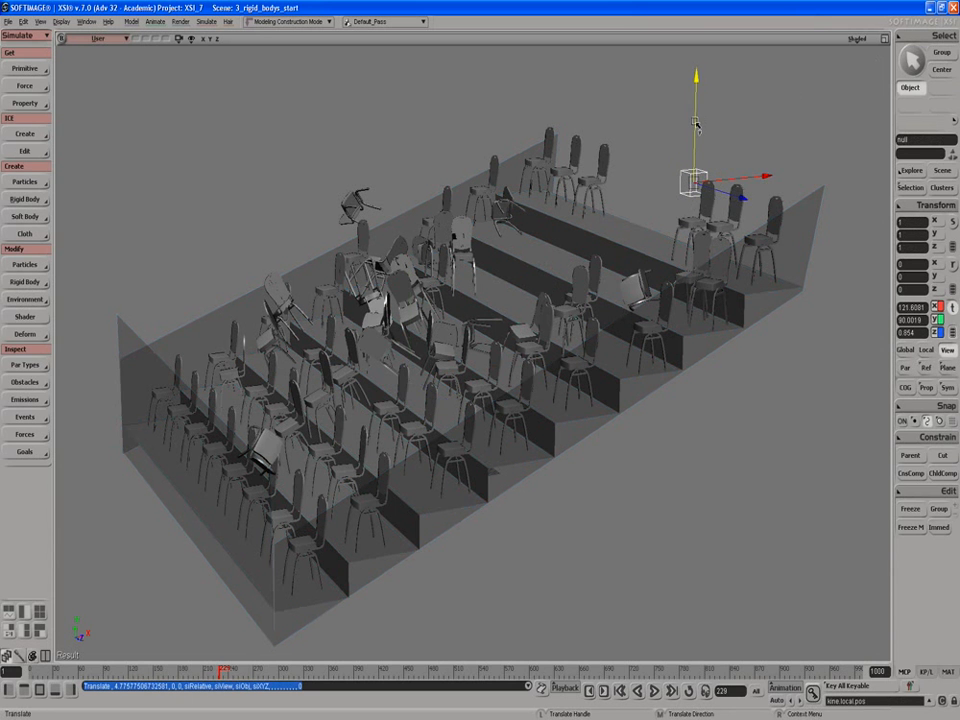
pyautogui.moveTo(696, 123); pyautogui.dragTo(700, 133)
pyautogui.moveTo(733, 178); pyautogui.dragTo(744, 180)
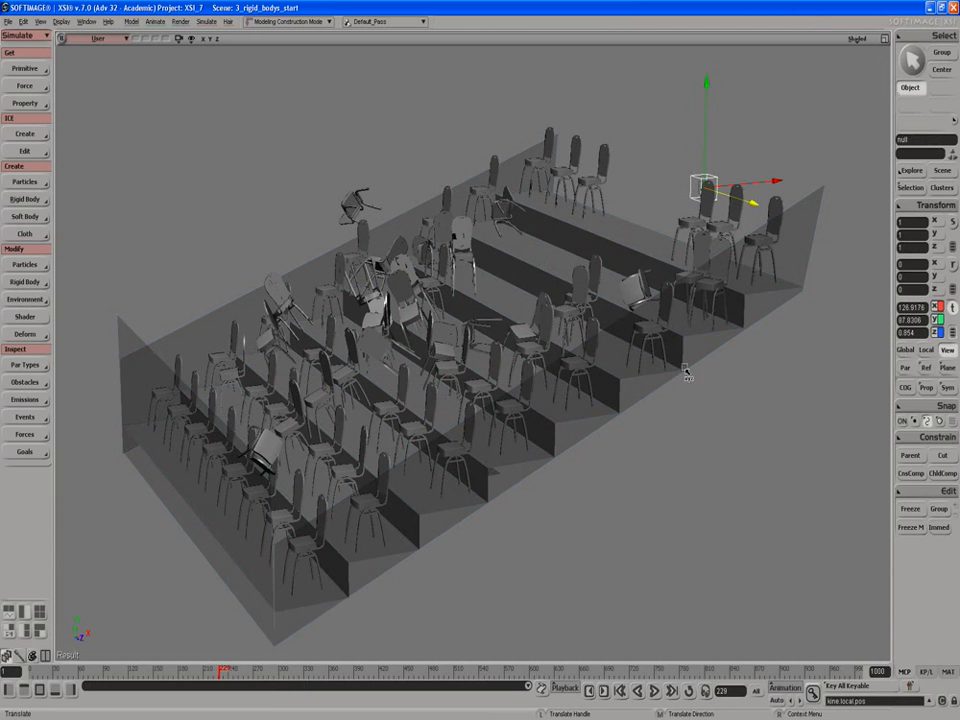
pyautogui.click(654, 691)
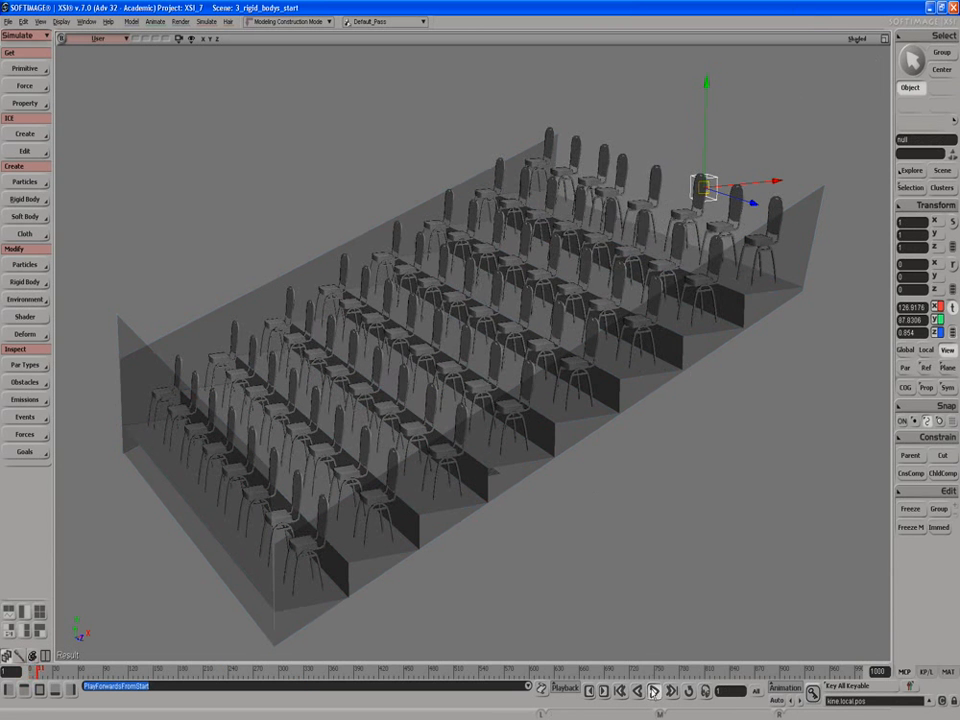